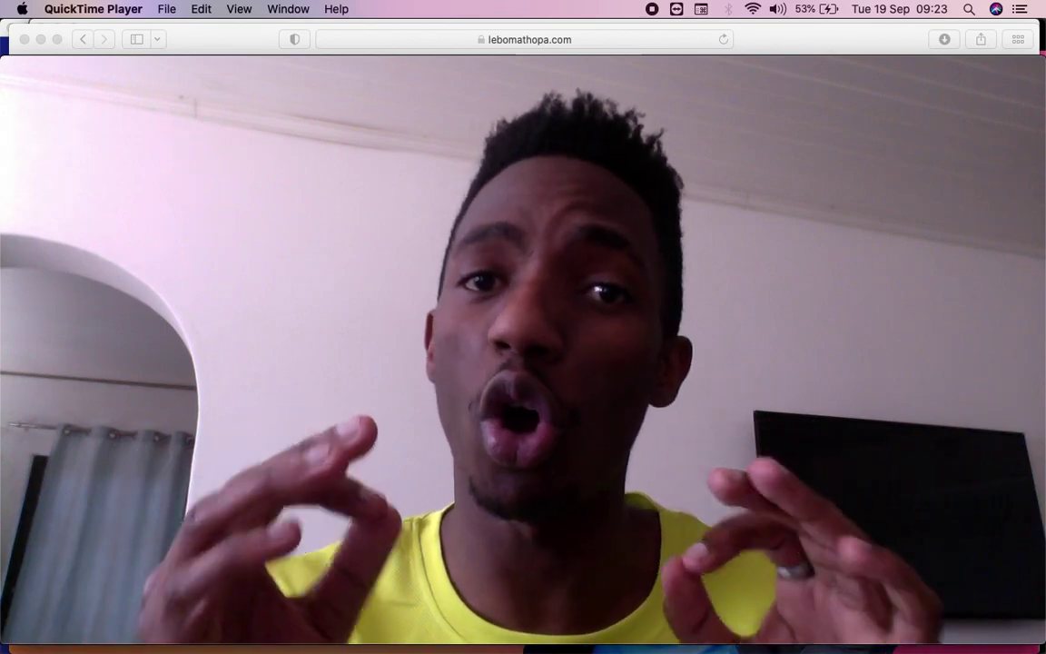
# - Shrink the movie recording window to a small preview in the screen corner and switch to the website in Safari
pyautogui.moveTo(578, 410)
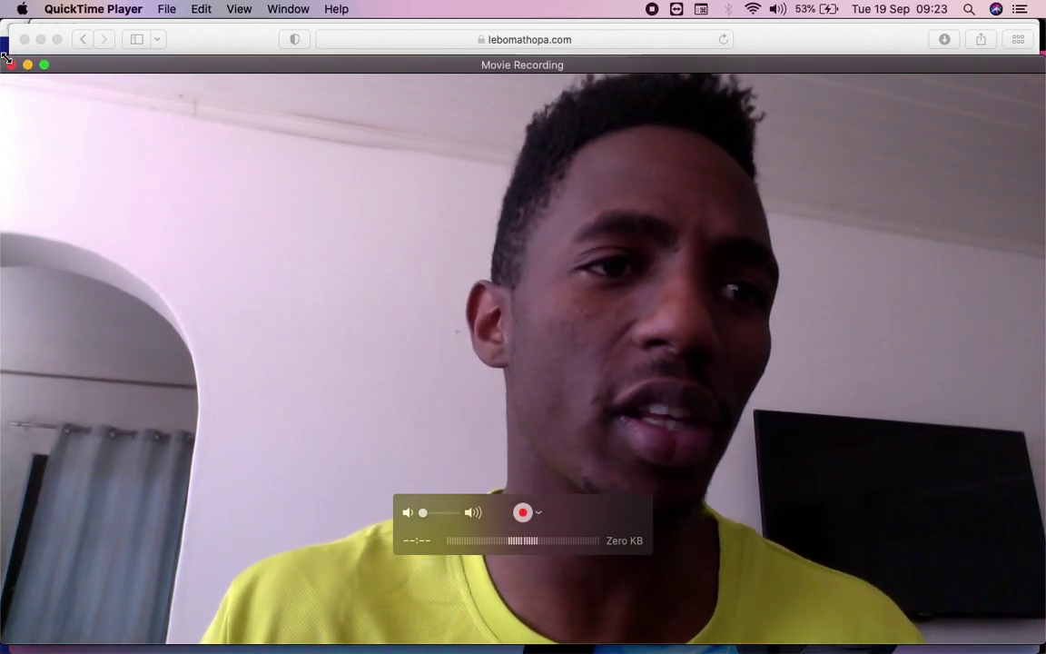
pyautogui.click(46, 64)
pyautogui.moveTo(33, 75); pyautogui.dragTo(699, 447)
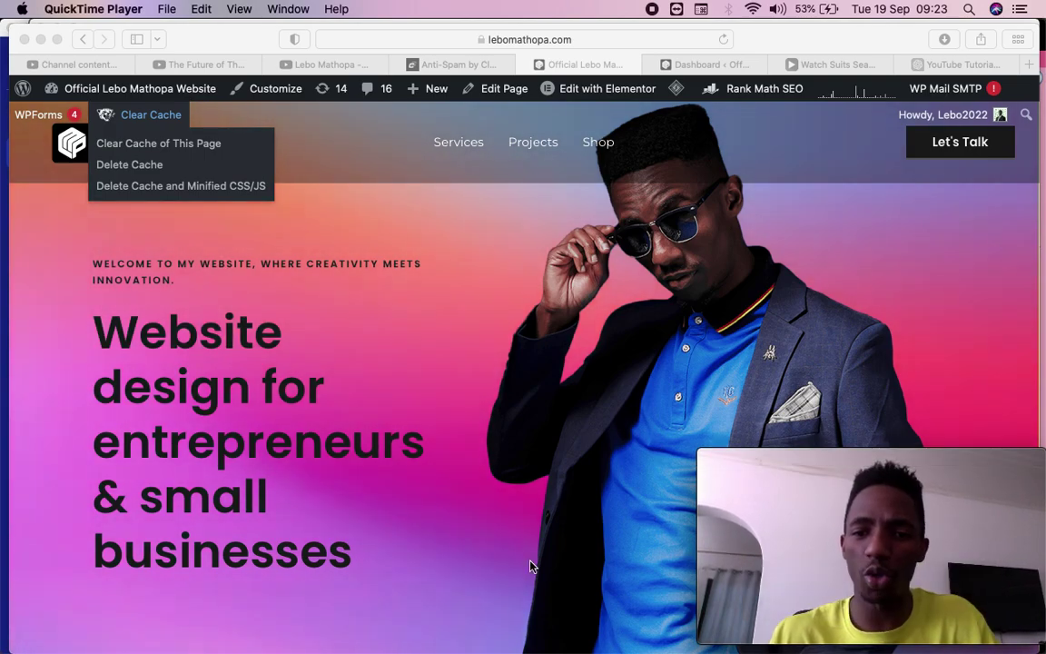
pyautogui.click(534, 420)
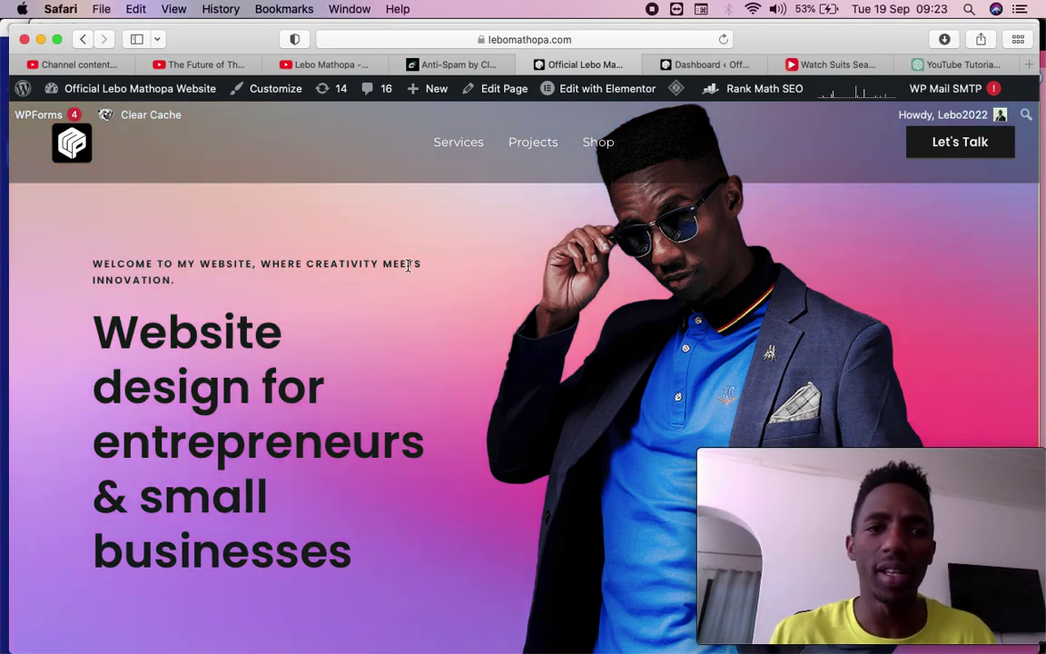
pyautogui.scroll(-2, 534, 381)
pyautogui.scroll(2, 533, 382)
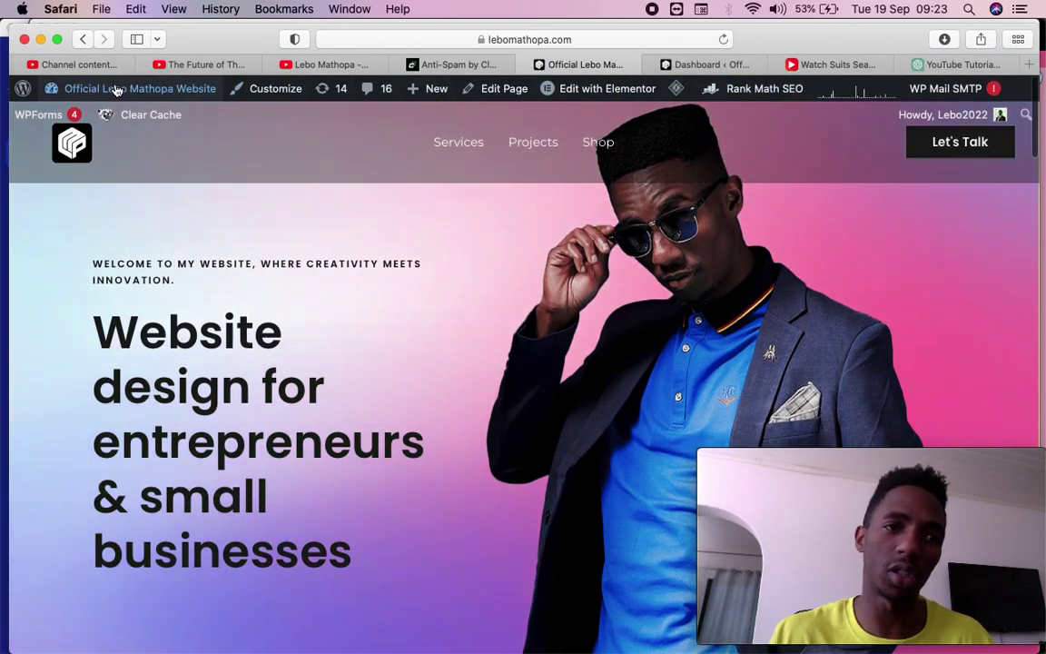
pyautogui.click(607, 39)
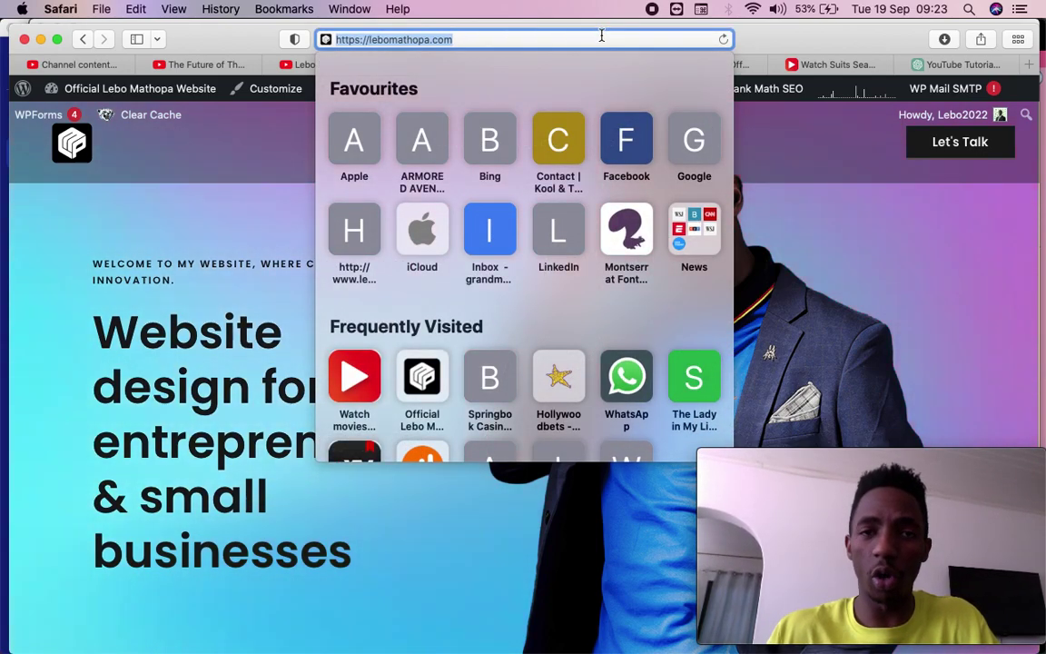
pyautogui.press('Right')
pyautogui.write('/')
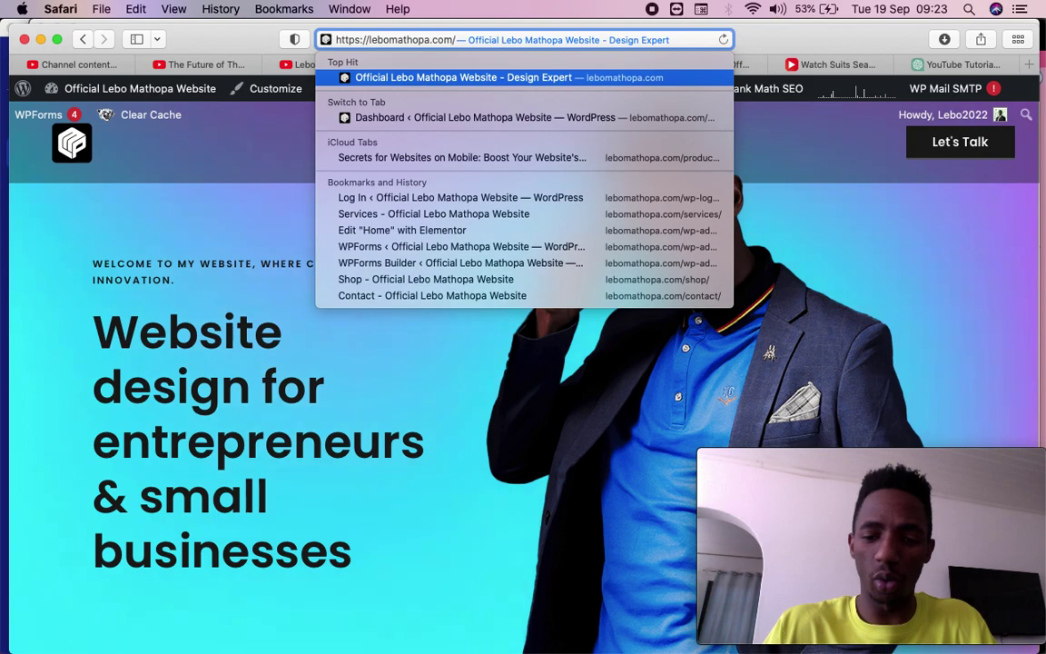
pyautogui.write('wp-')
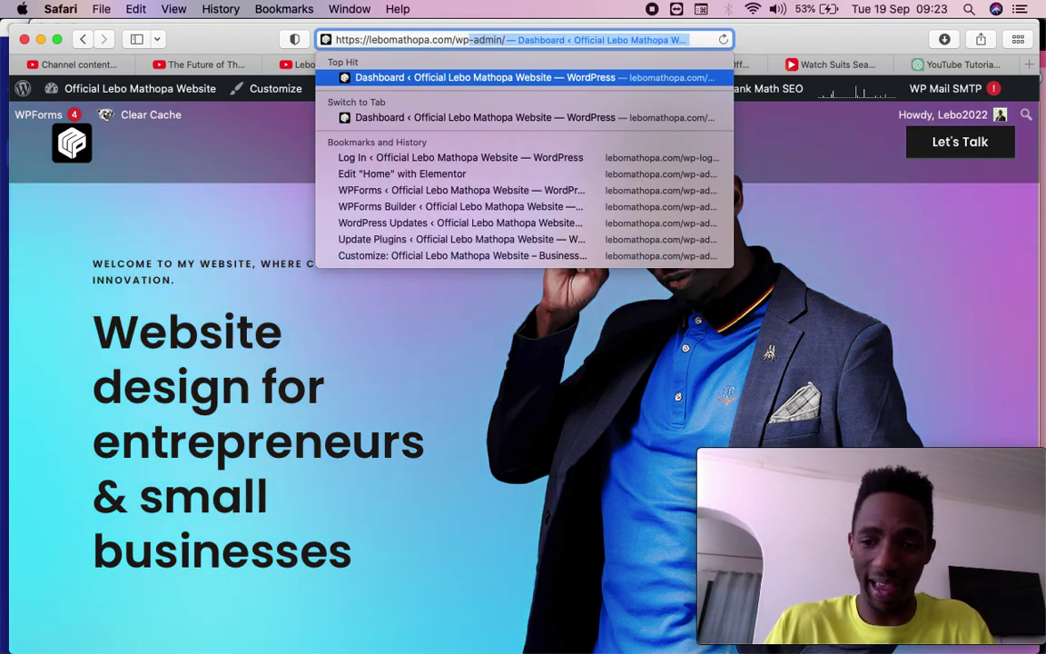
pyautogui.click(826, 211)
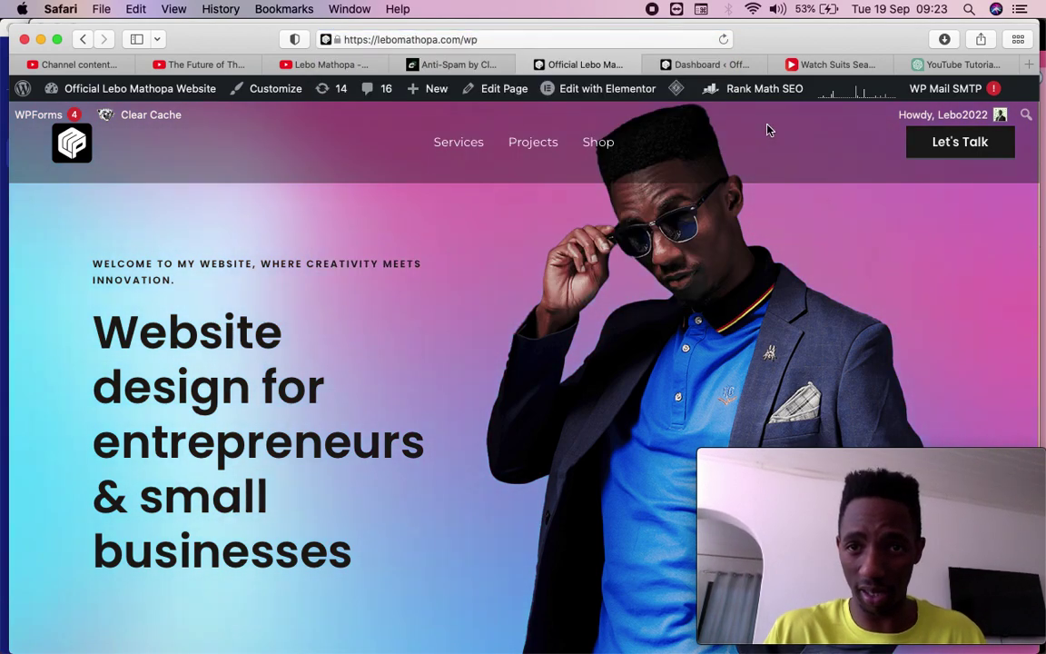
# - Switch to the site's WordPress dashboard tab and open the Updates page
pyautogui.click(688, 64)
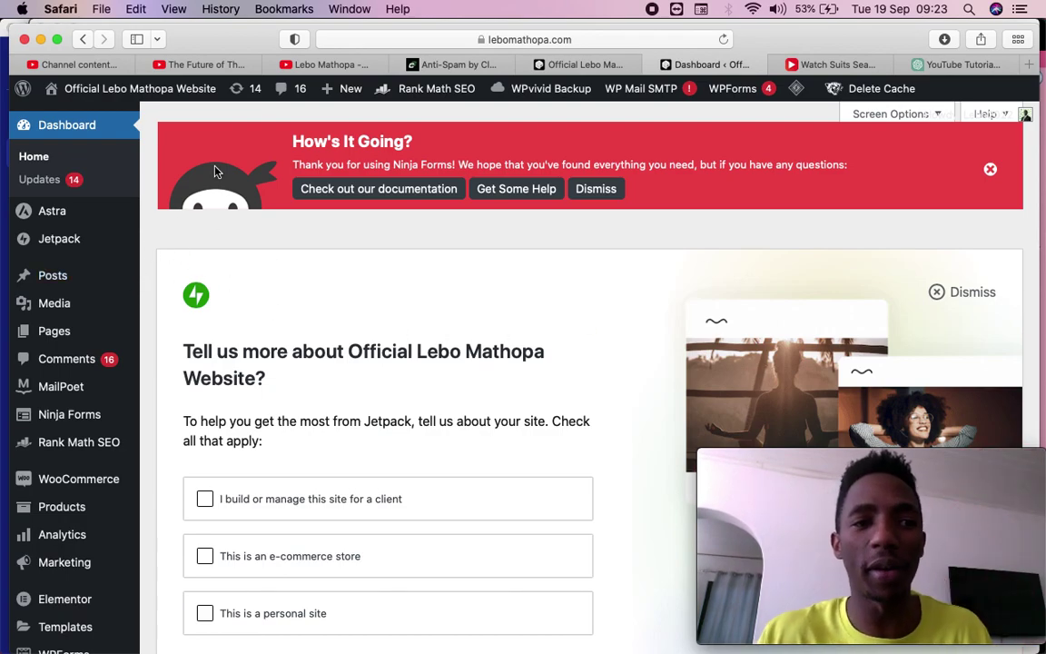
pyautogui.click(65, 188)
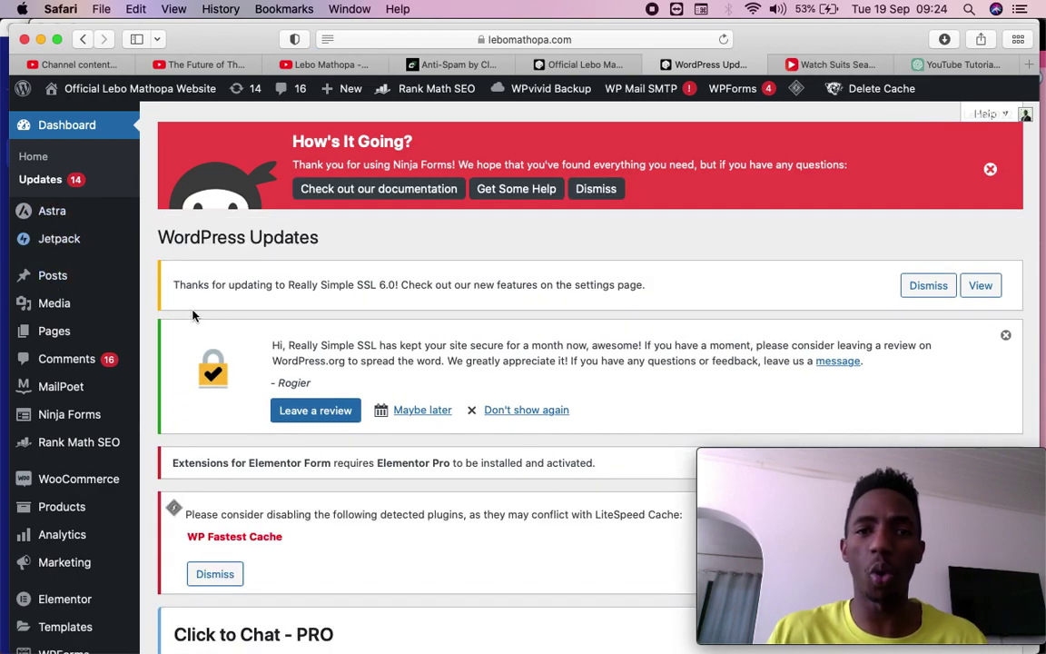
pyautogui.scroll(-10, 275, 395)
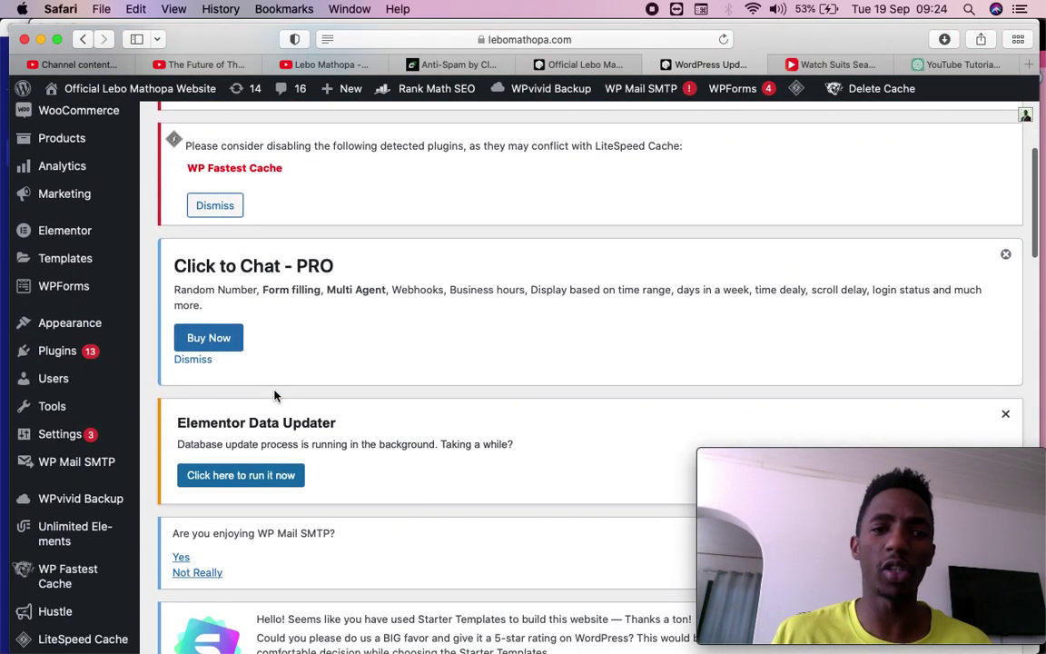
pyautogui.scroll(10, 275, 395)
pyautogui.scroll(-3, 275, 395)
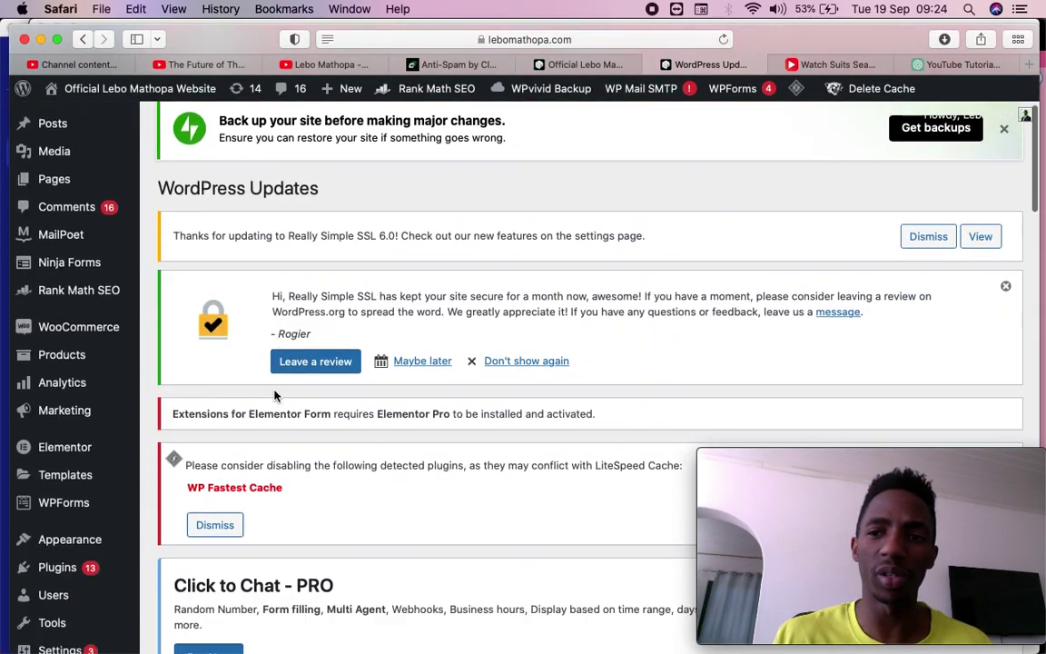
pyautogui.click(1007, 281)
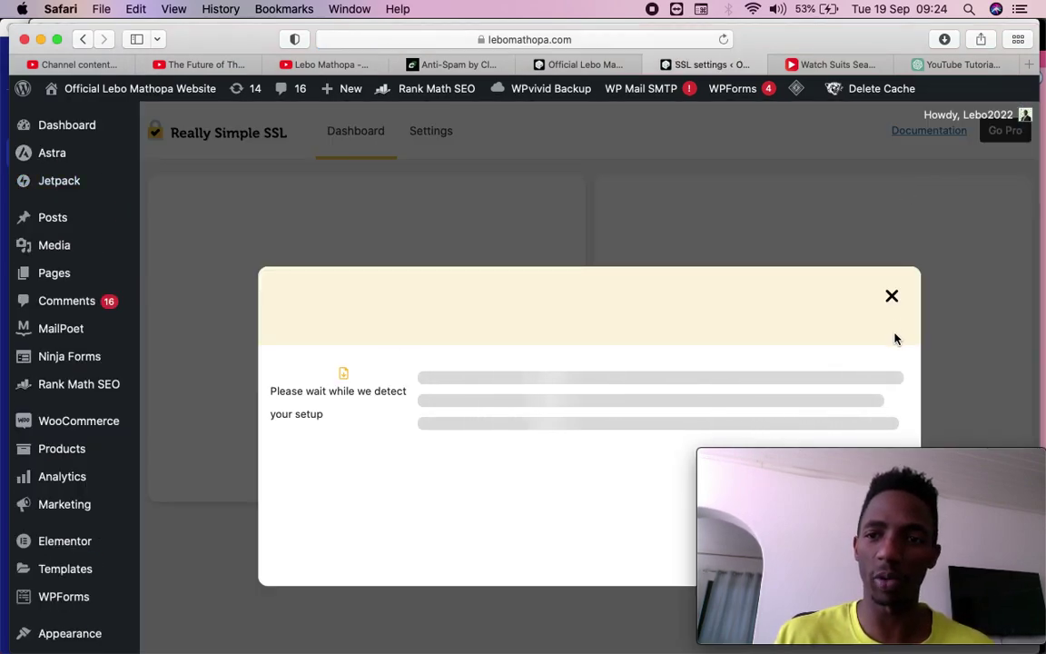
pyautogui.click(891, 297)
pyautogui.click(82, 40)
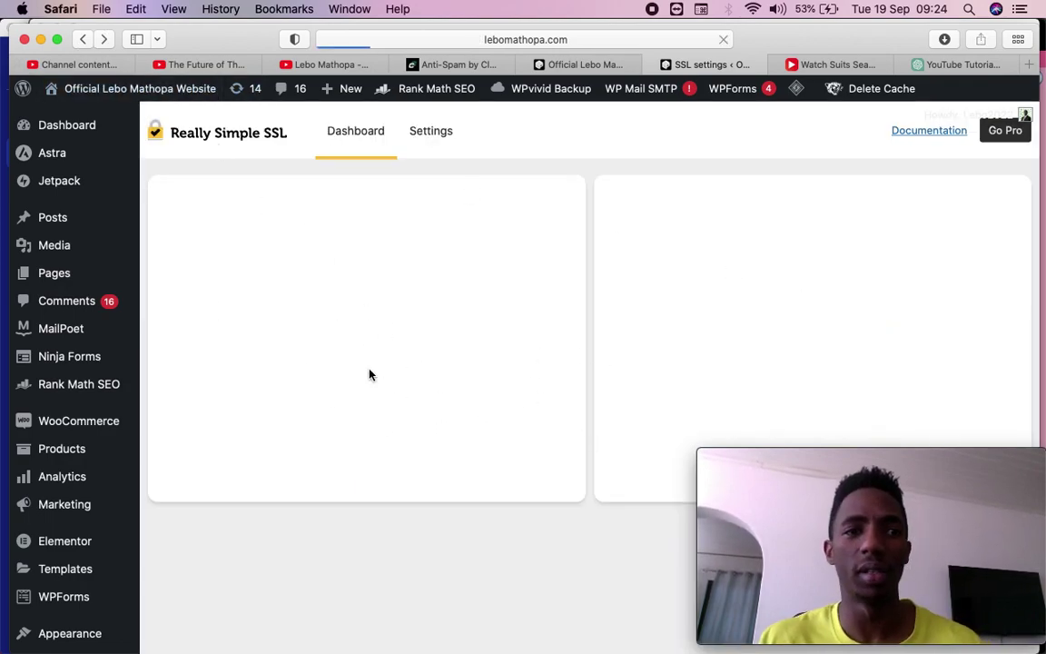
# - Review the WordPress version, the plugins and the theme with available updates on the Updates page
pyautogui.scroll(-1, 330, 343)
pyautogui.scroll(-5, 329, 336)
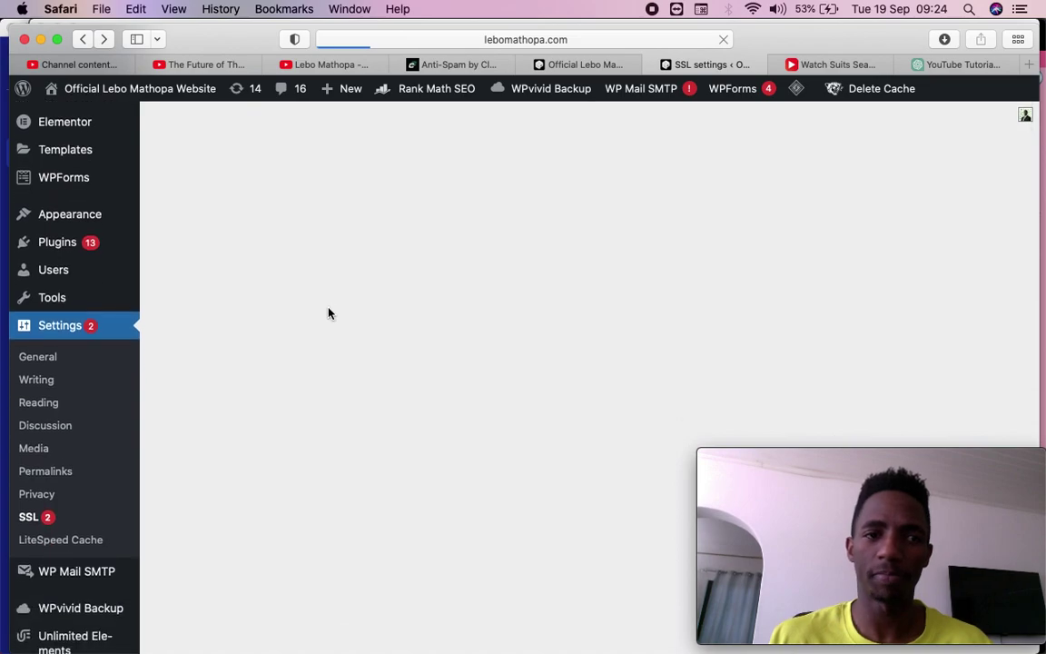
pyautogui.scroll(2, 328, 307)
pyautogui.scroll(-10, 494, 402)
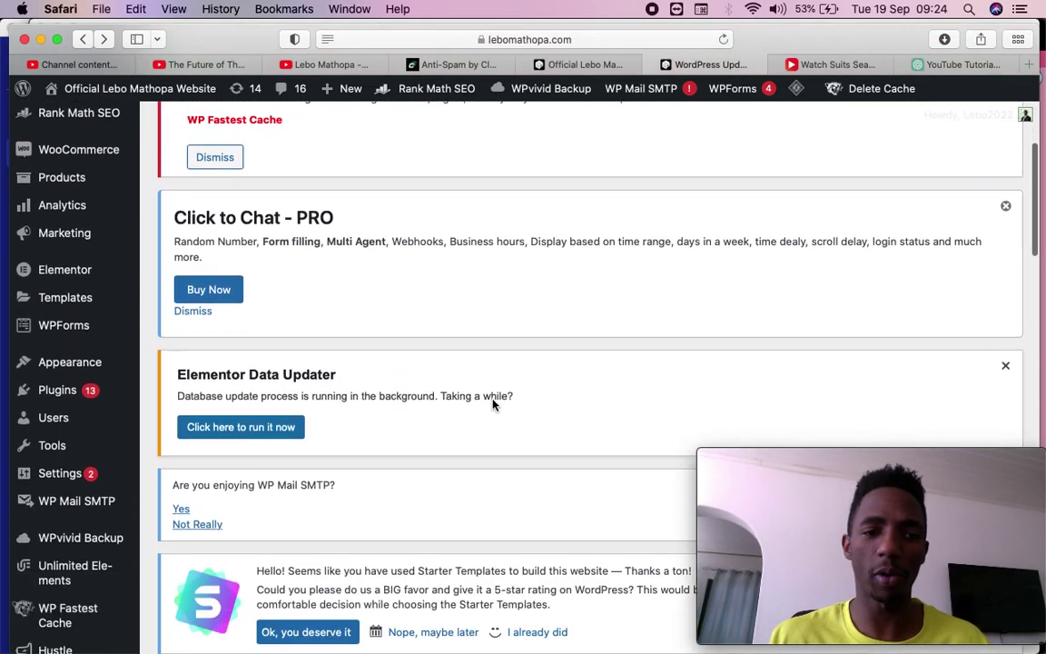
pyautogui.scroll(-7, 493, 405)
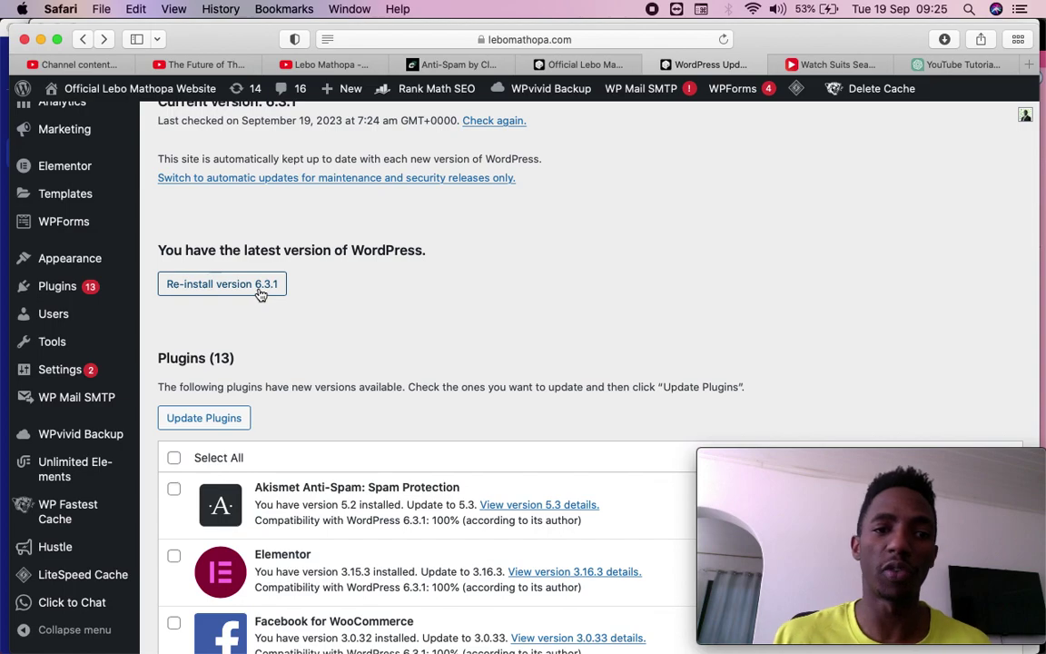
pyautogui.scroll(-2, 416, 425)
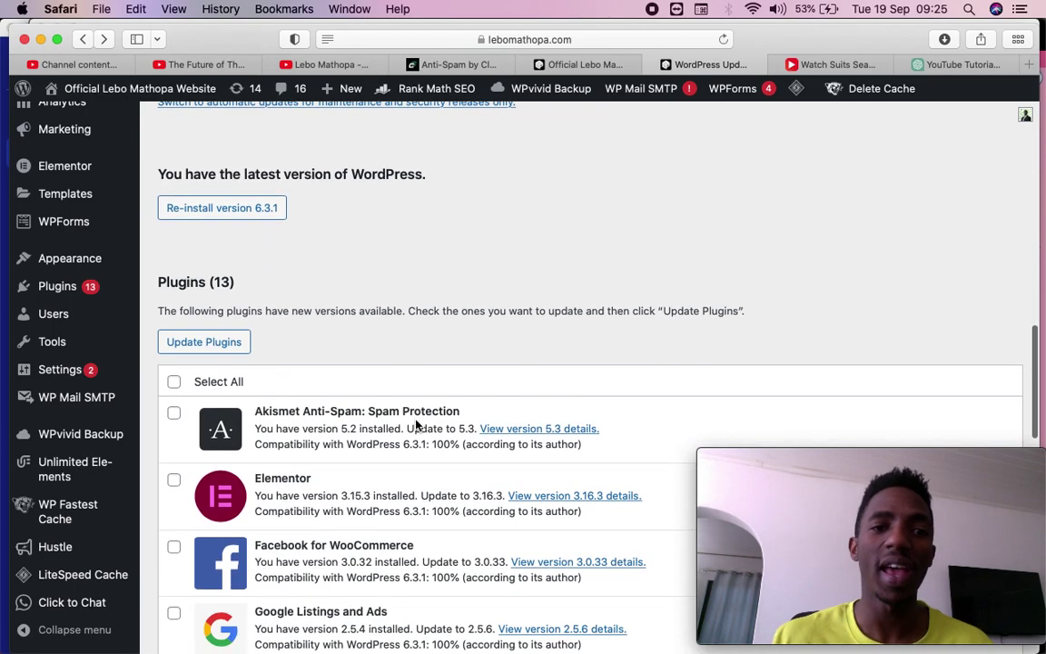
pyautogui.scroll(-2, 311, 263)
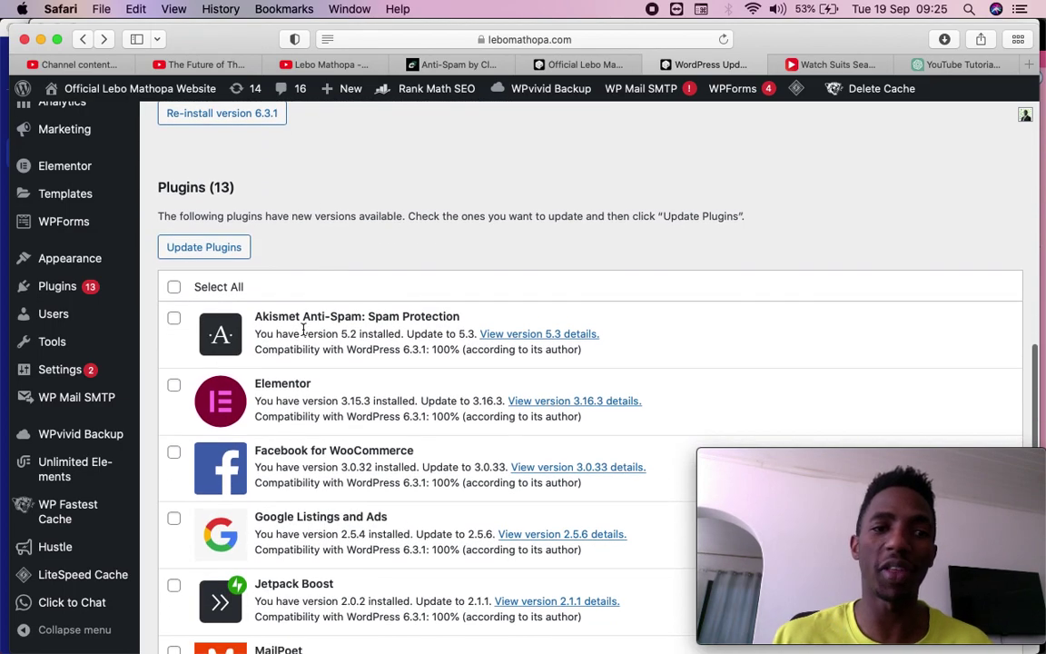
pyautogui.scroll(-2, 482, 276)
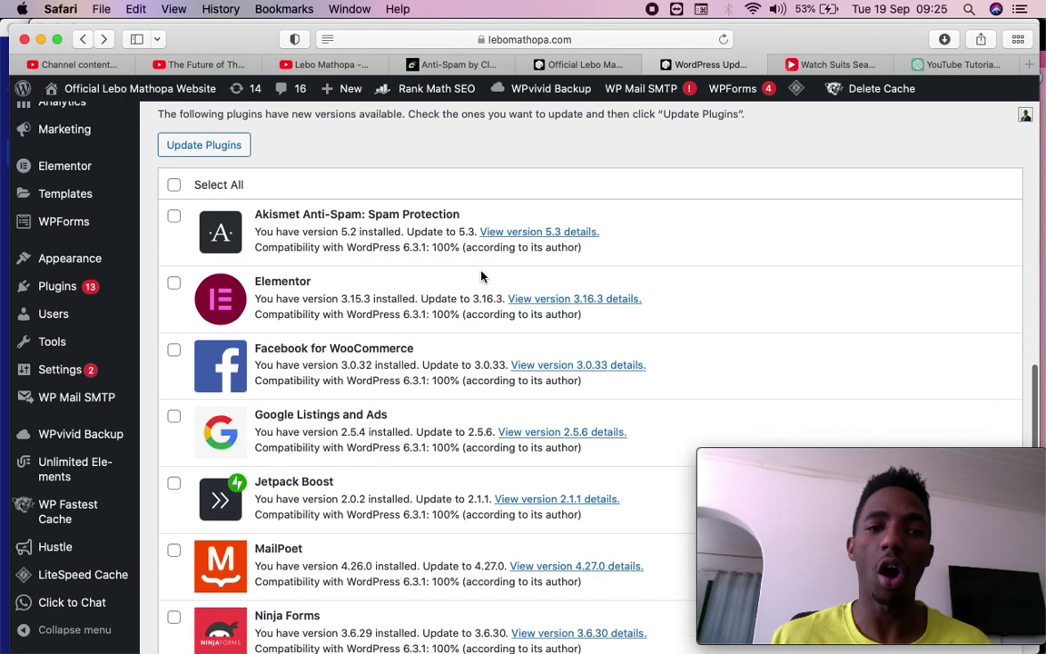
pyautogui.scroll(-2, 481, 276)
pyautogui.scroll(-6, 482, 276)
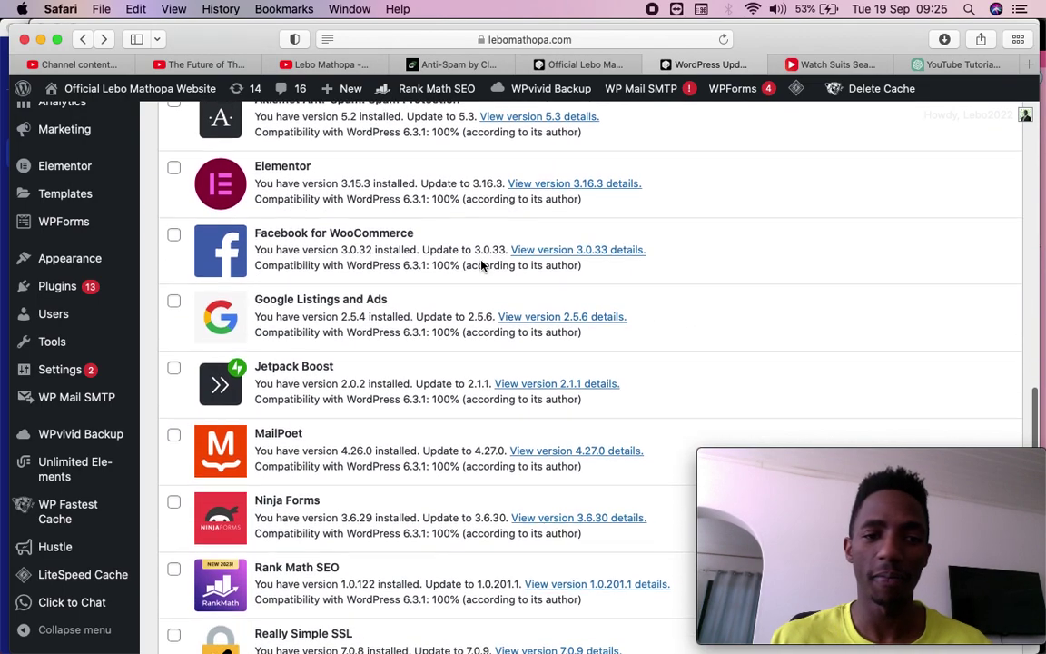
pyautogui.scroll(-4, 481, 263)
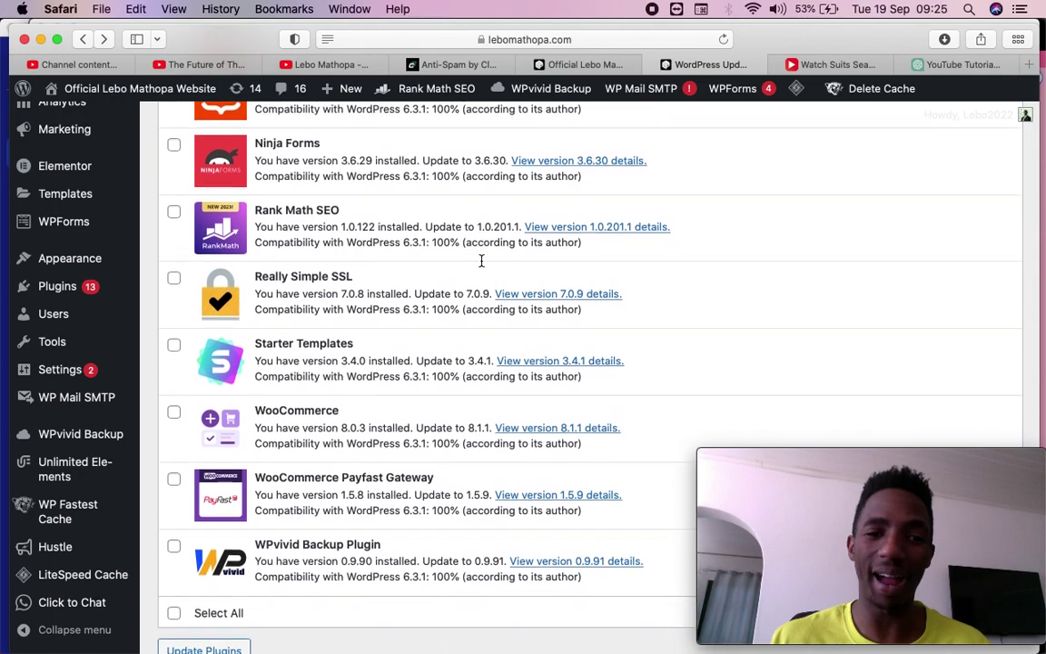
pyautogui.scroll(4, 482, 265)
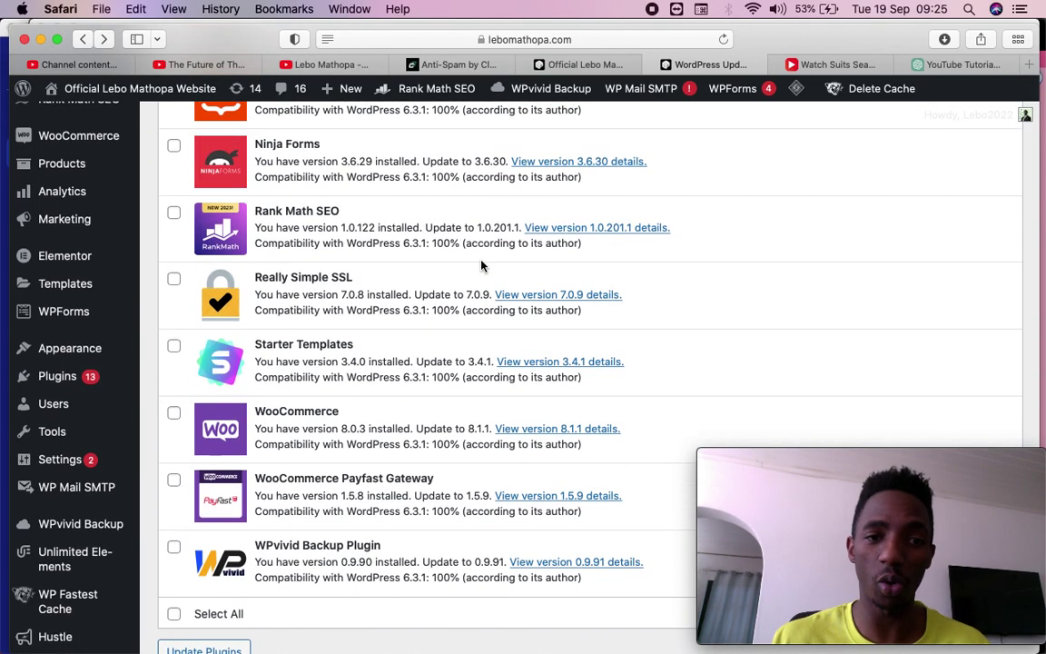
pyautogui.scroll(-8, 542, 282)
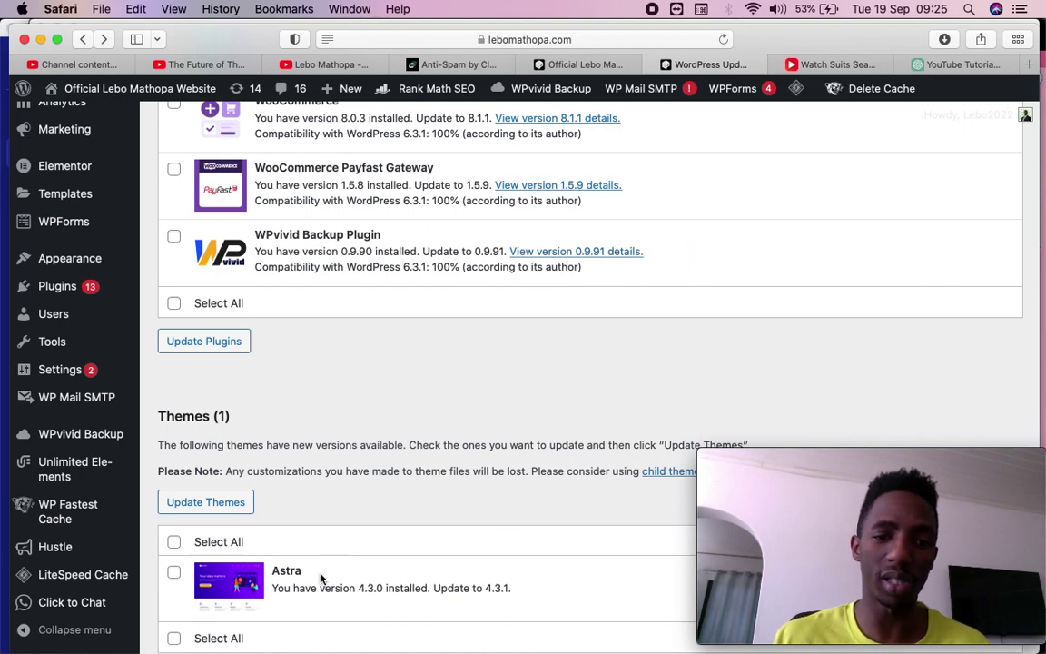
pyautogui.scroll(-2, 391, 554)
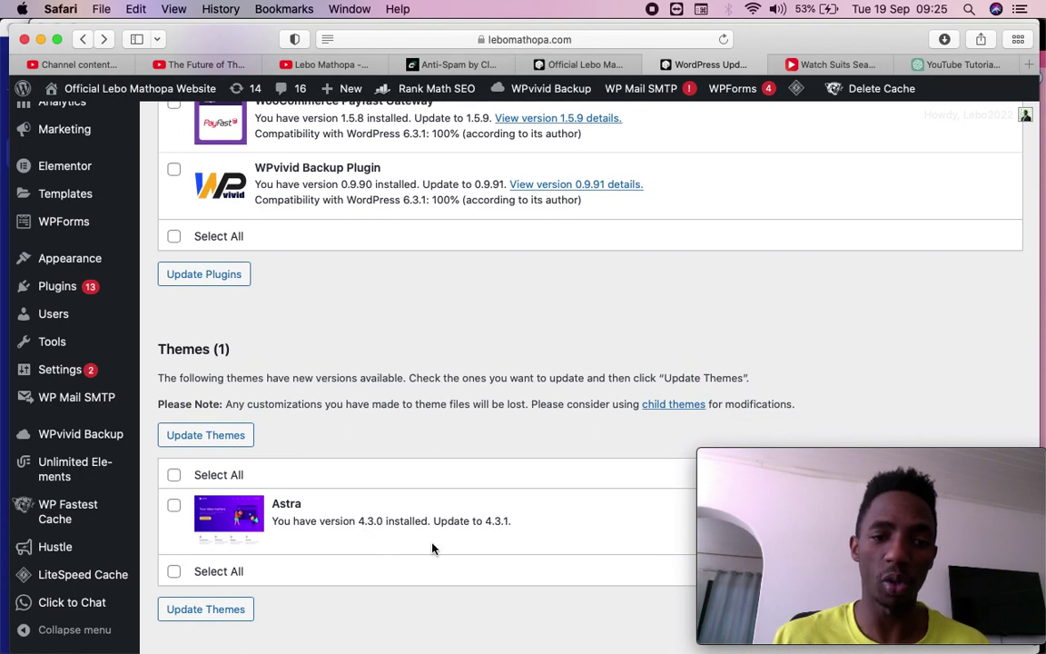
# - Select all plugins that have new versions, start updating them and follow the update progress
pyautogui.scroll(20, 374, 508)
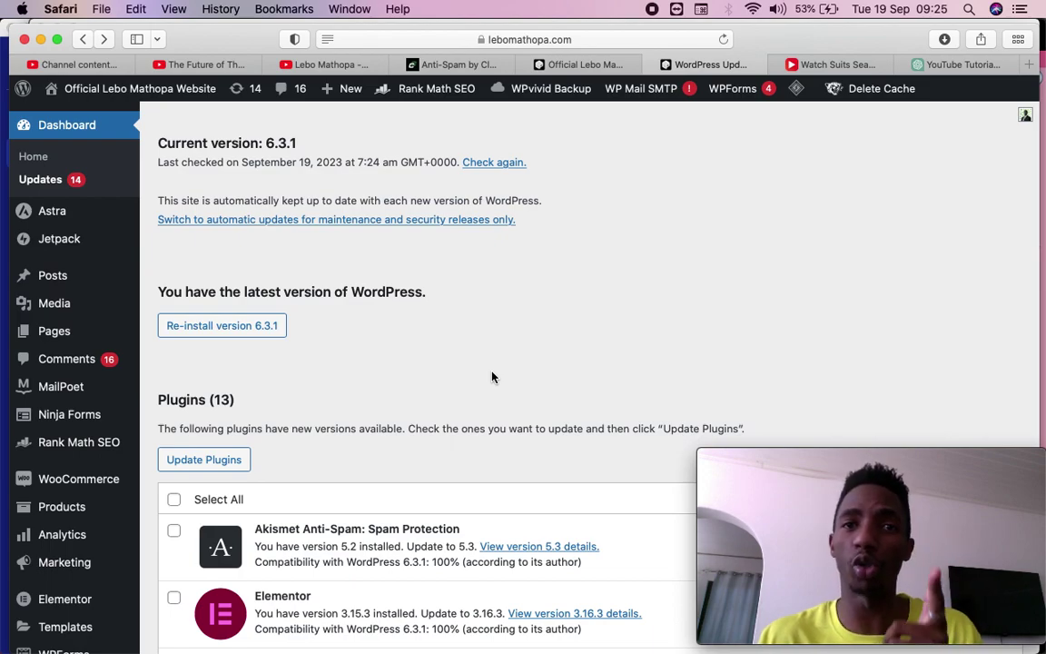
pyautogui.click(176, 502)
pyautogui.click(229, 472)
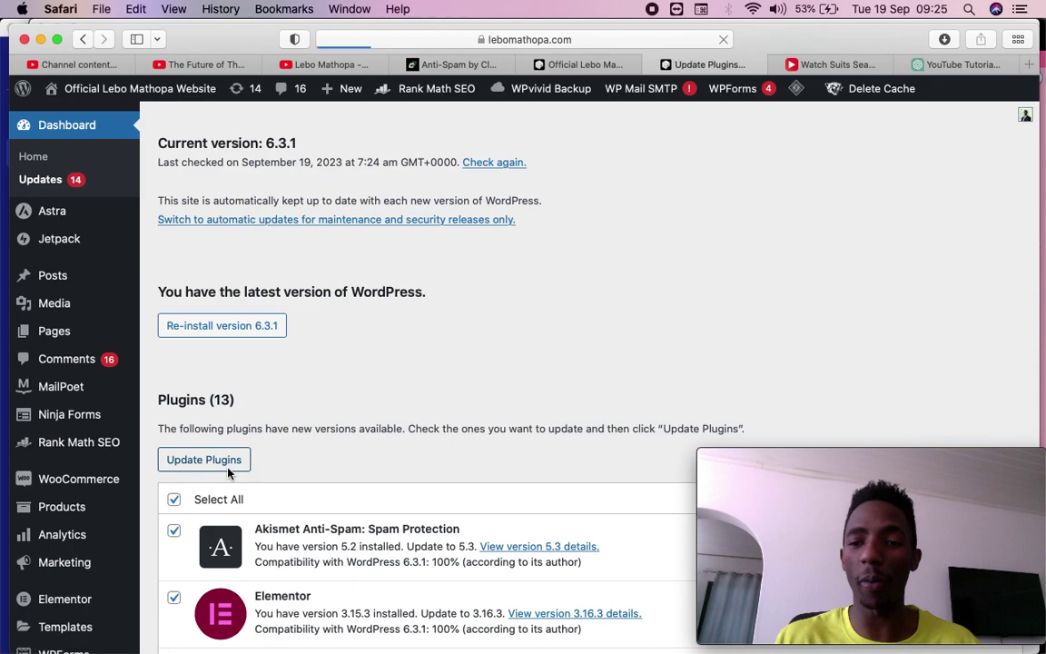
pyautogui.scroll(-10, 350, 466)
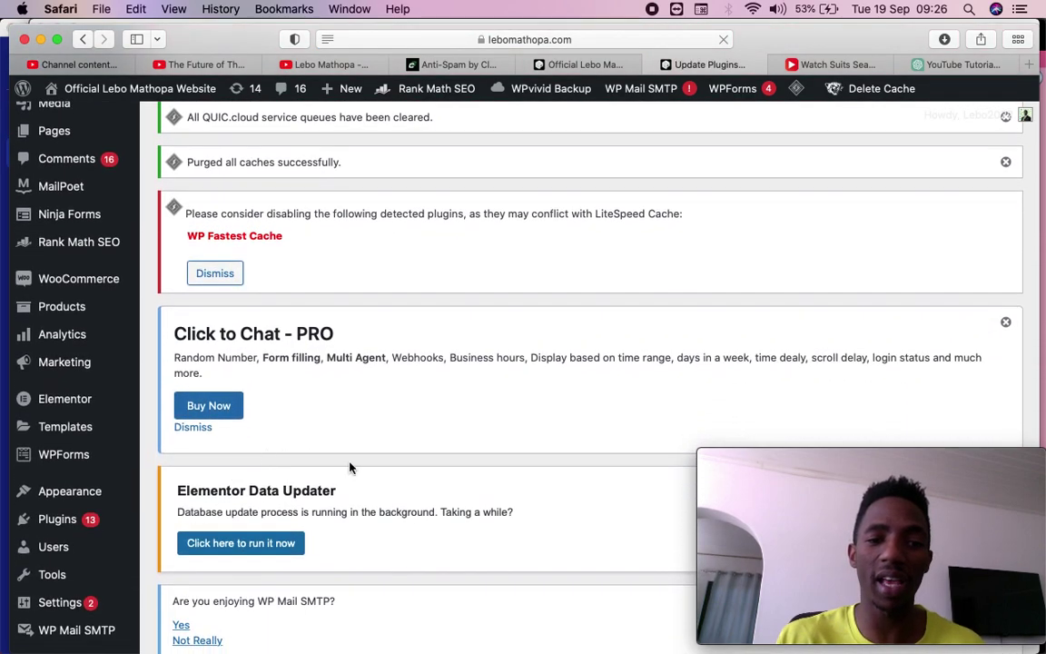
pyautogui.scroll(-5, 382, 600)
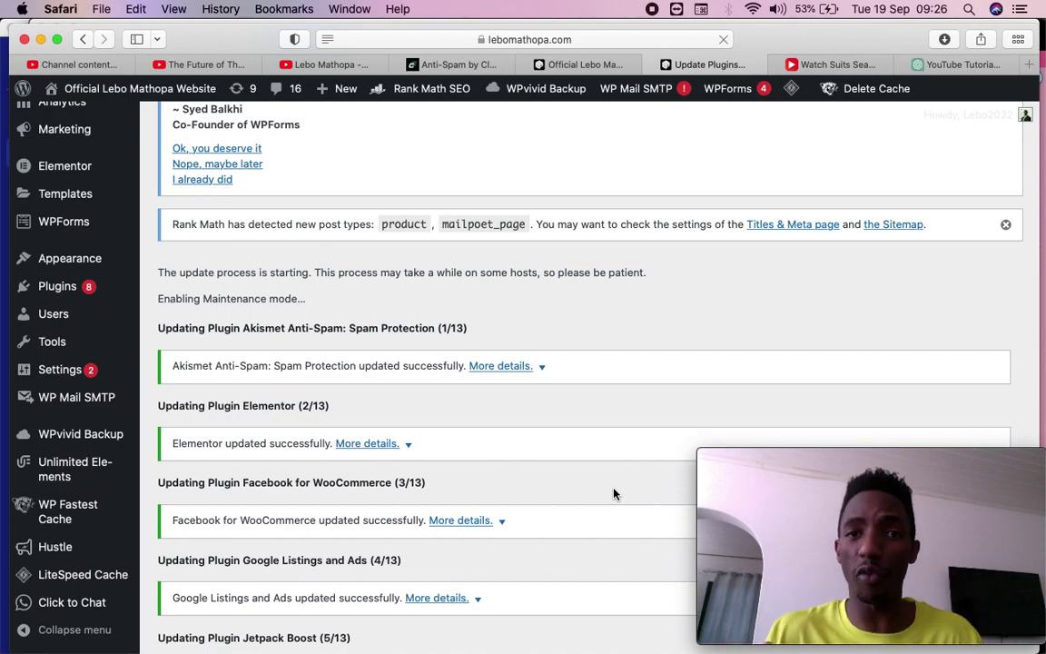
pyautogui.scroll(-5, 614, 493)
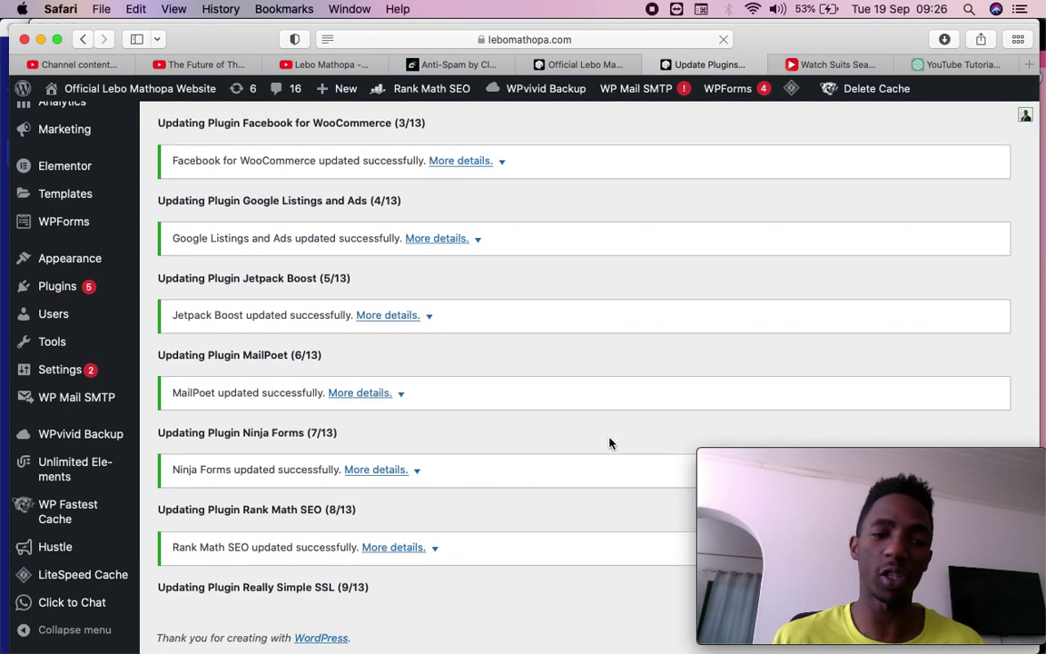
pyautogui.scroll(10, 656, 329)
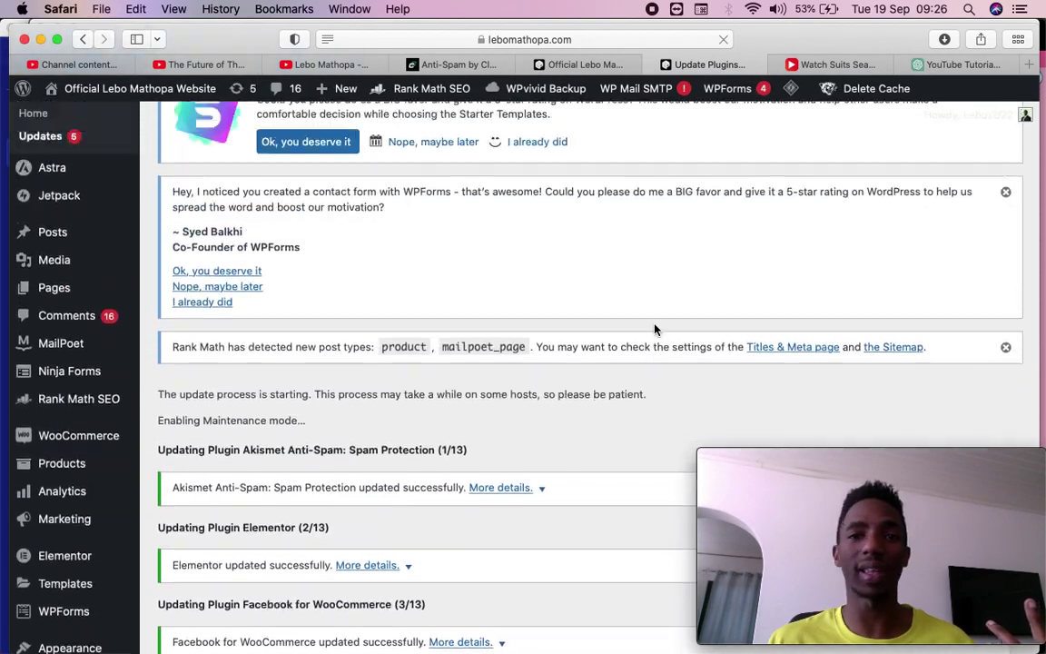
pyautogui.scroll(10, 656, 329)
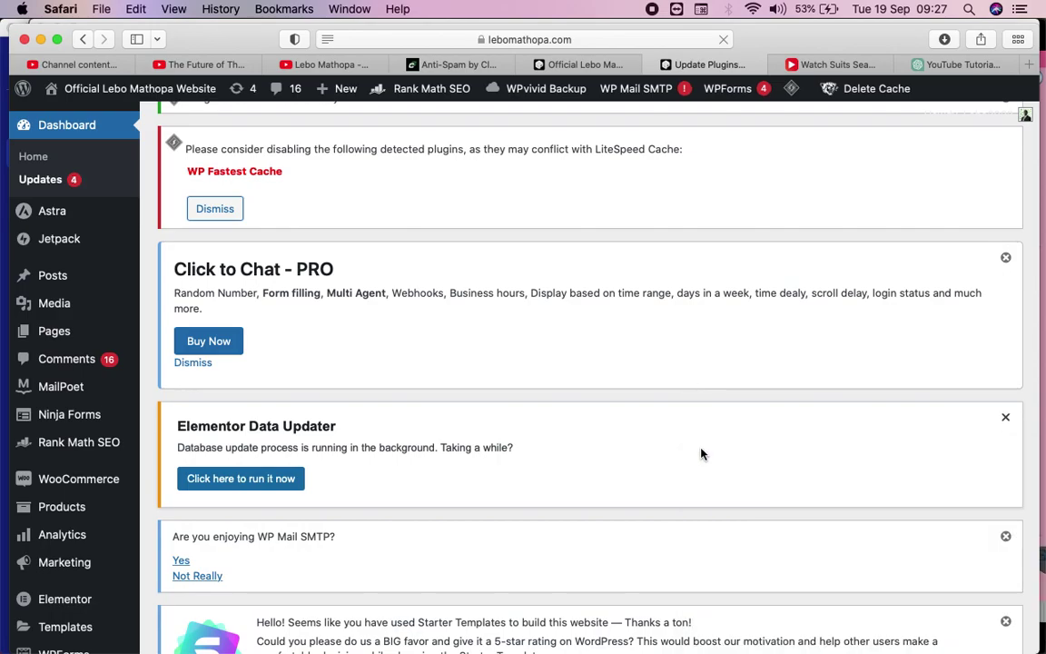
pyautogui.hotkey('ctrl', 'Up')
pyautogui.click(743, 225)
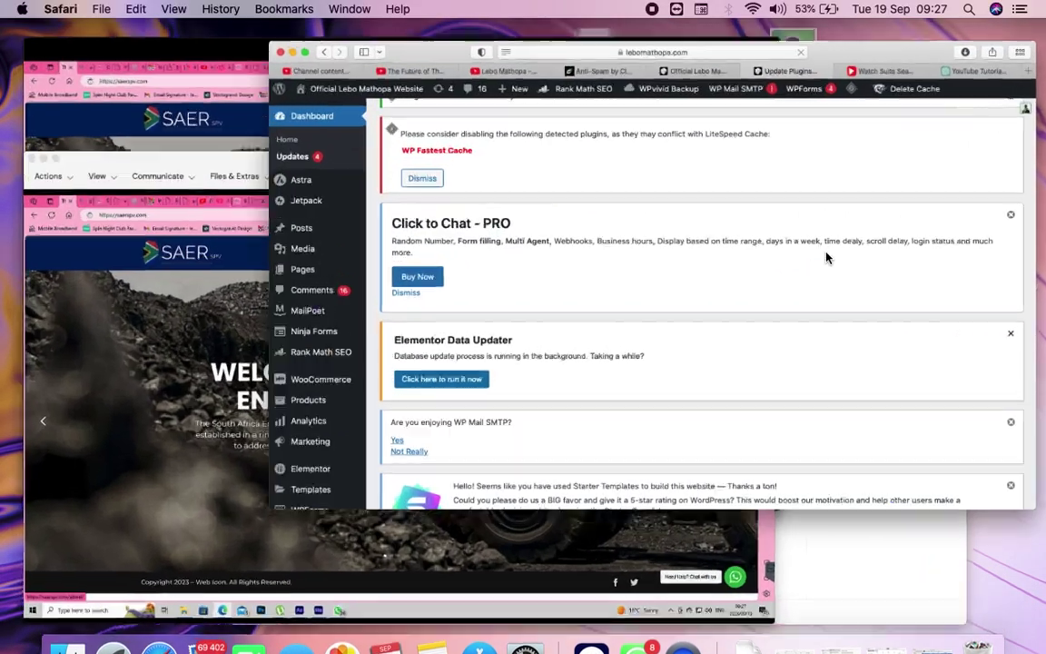
pyautogui.hotkey('ctrl', 'Up')
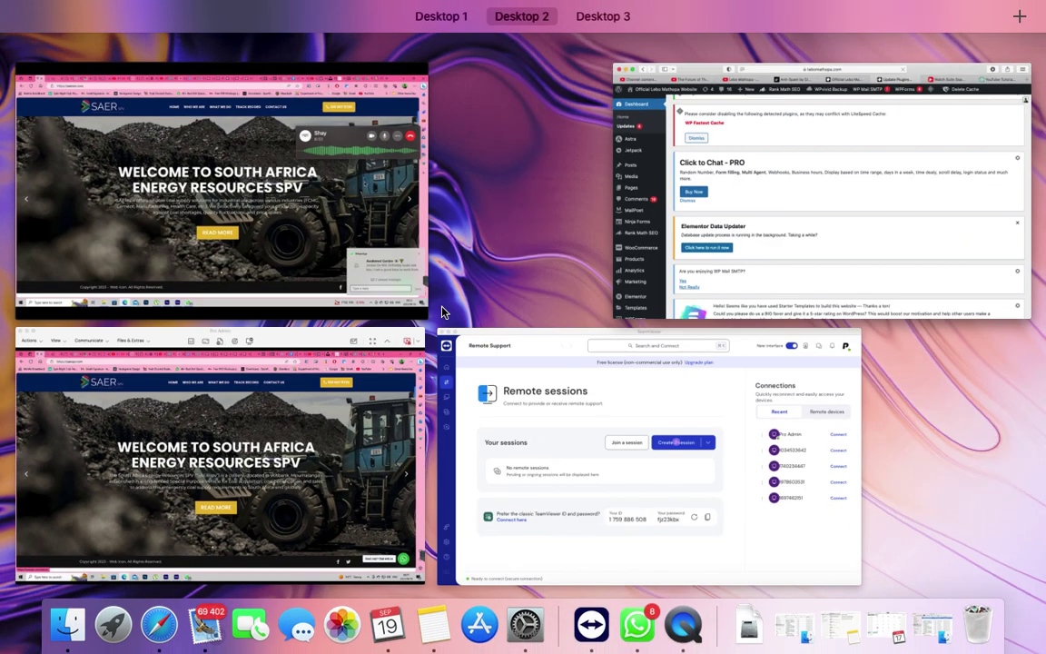
pyautogui.click(688, 625)
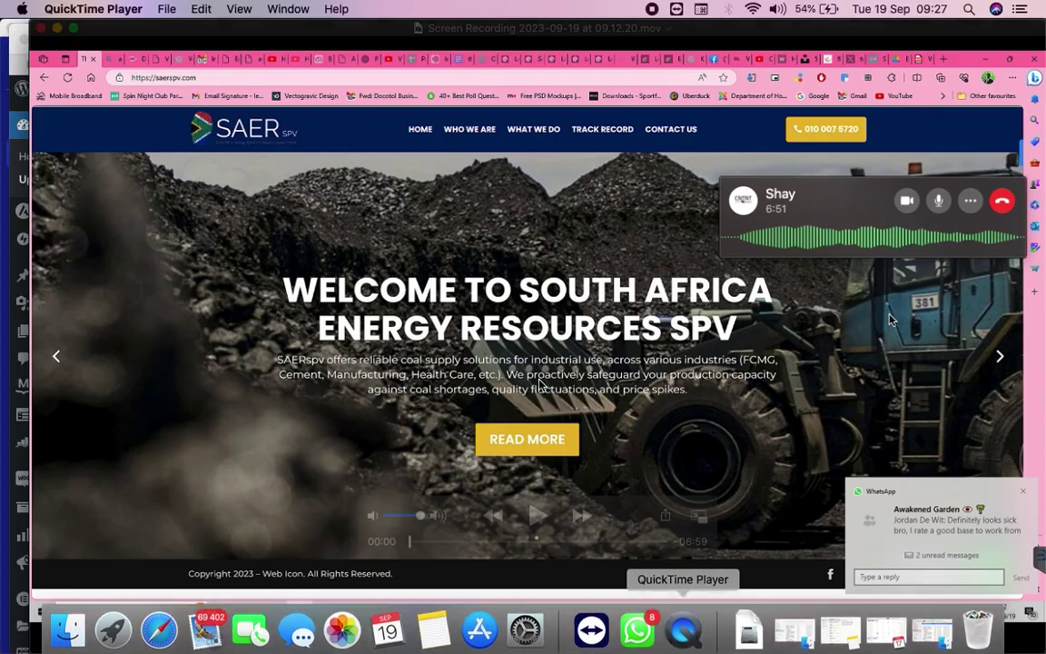
pyautogui.hotkey('ctrl', 'Up')
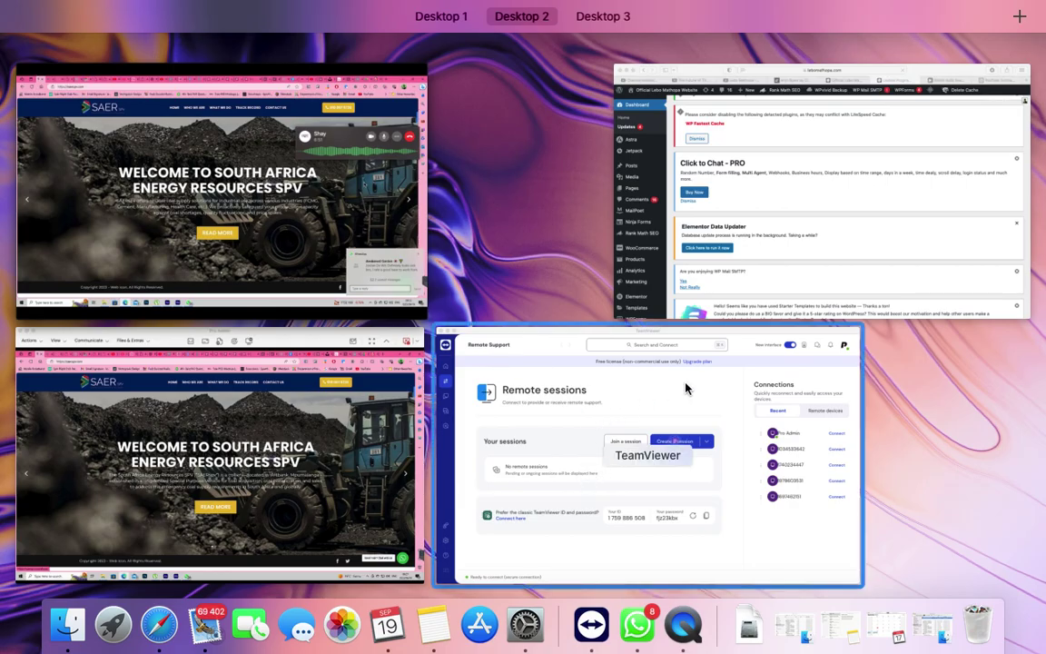
pyautogui.hotkey('ctrl', 'Left')
pyautogui.hotkey('ctrl', 'Left')
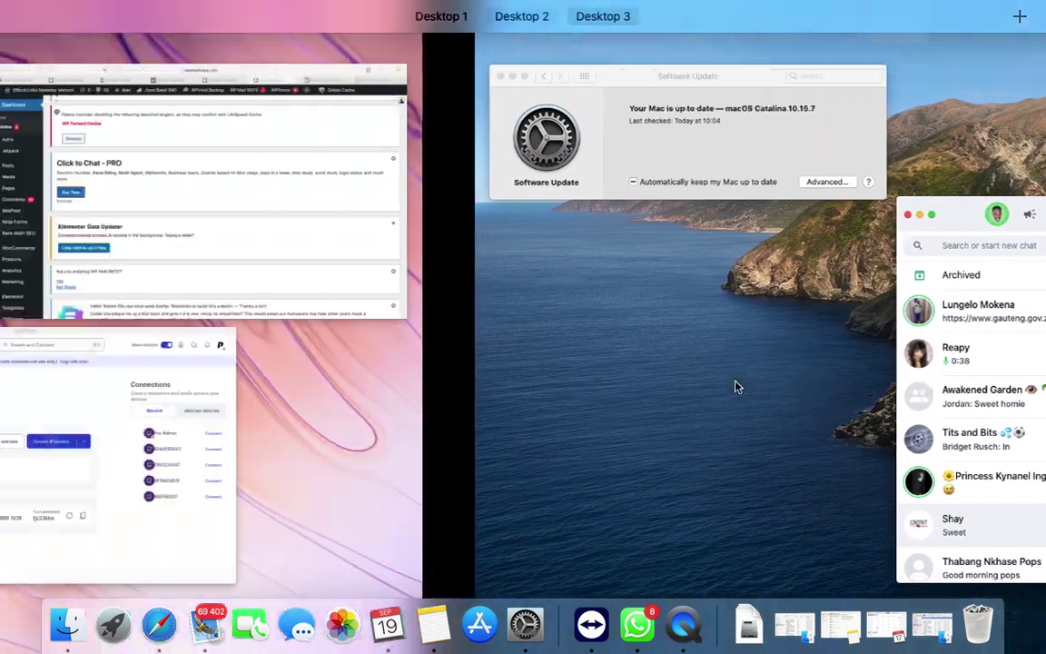
pyautogui.hotkey('ctrl', 'Right')
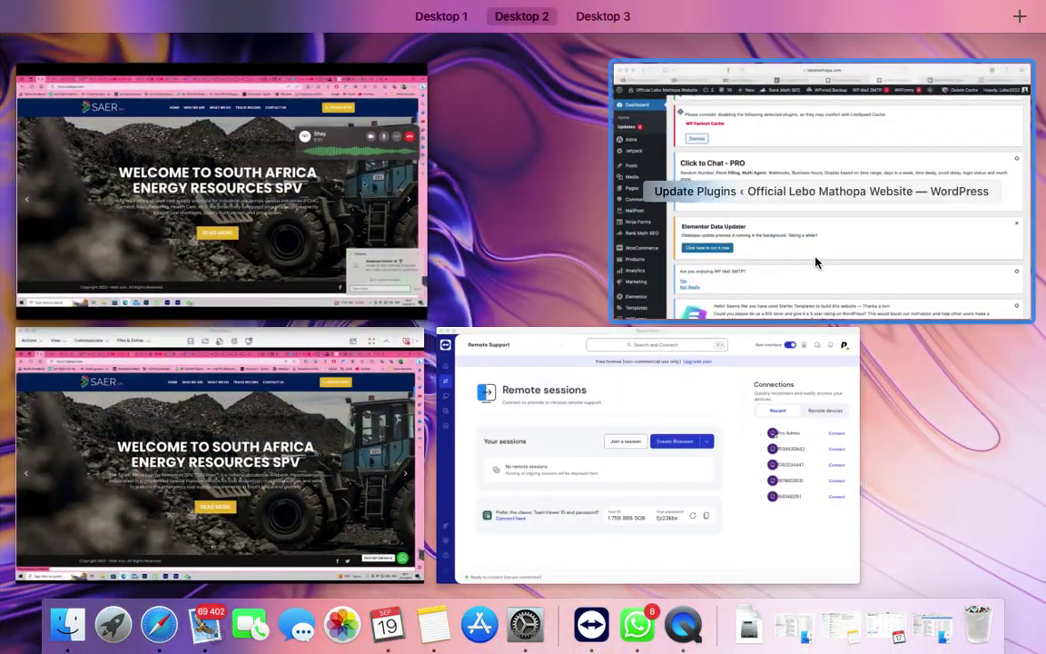
pyautogui.click(814, 262)
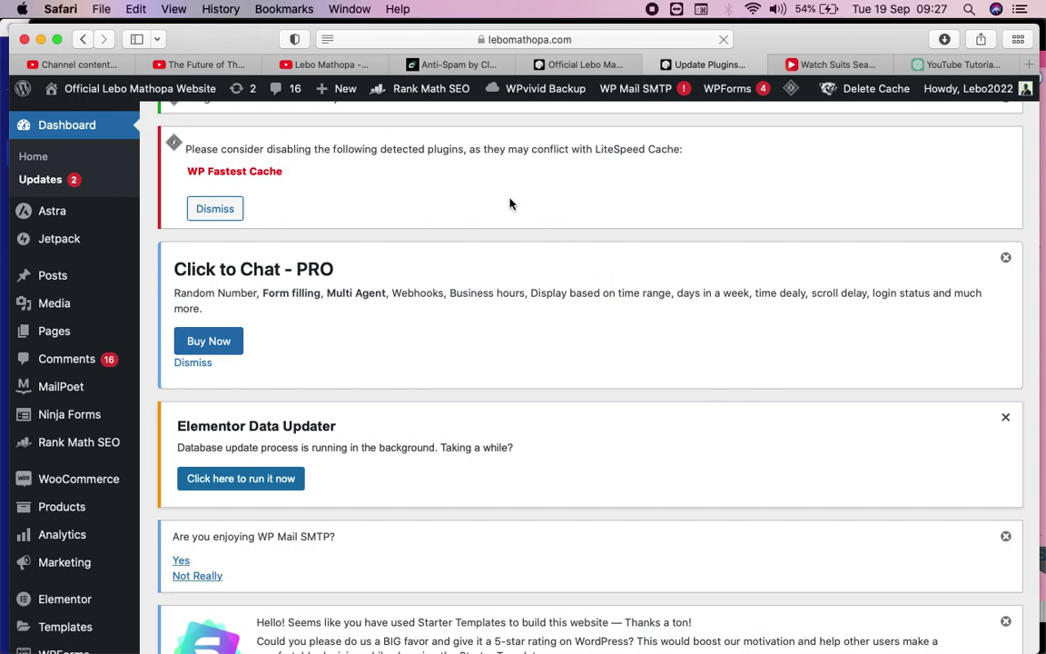